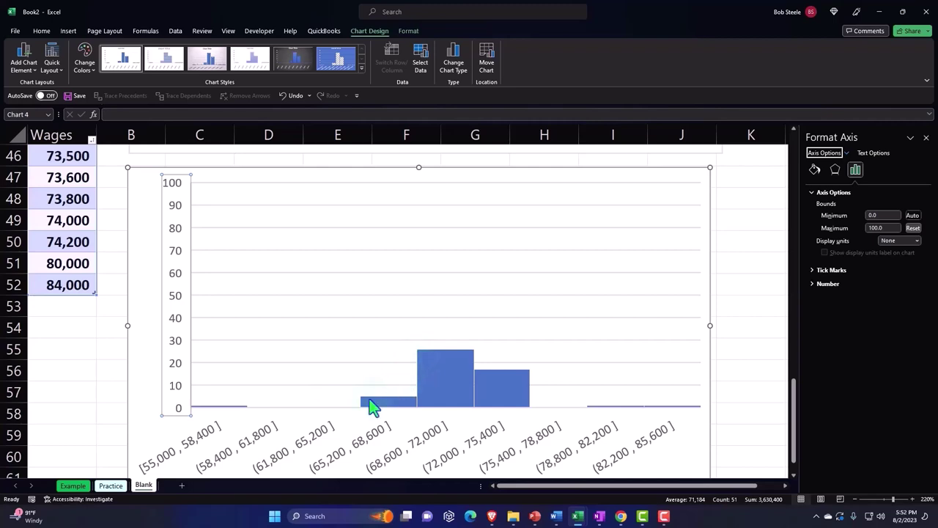
# - Insert a new histogram chart based on the Wages data in column A
pyautogui.moveTo(417, 364)
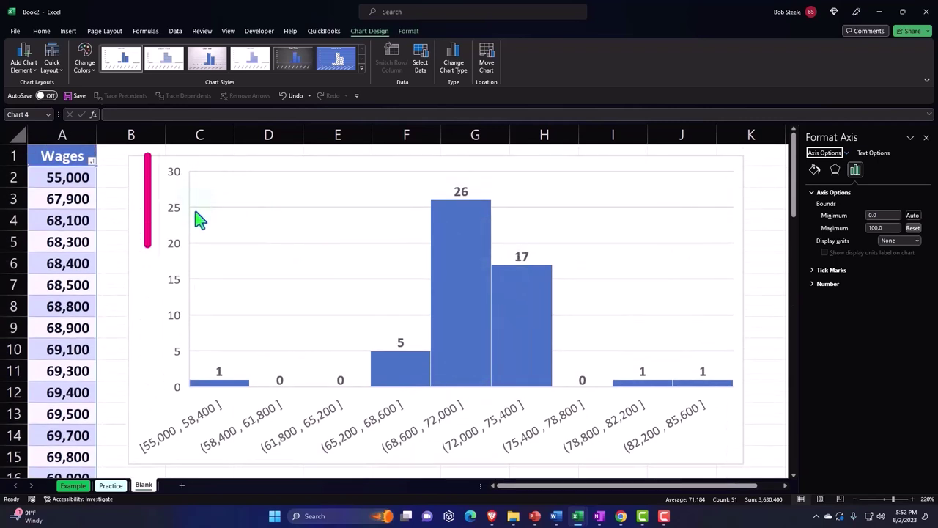
pyautogui.scroll(-15, 227, 262)
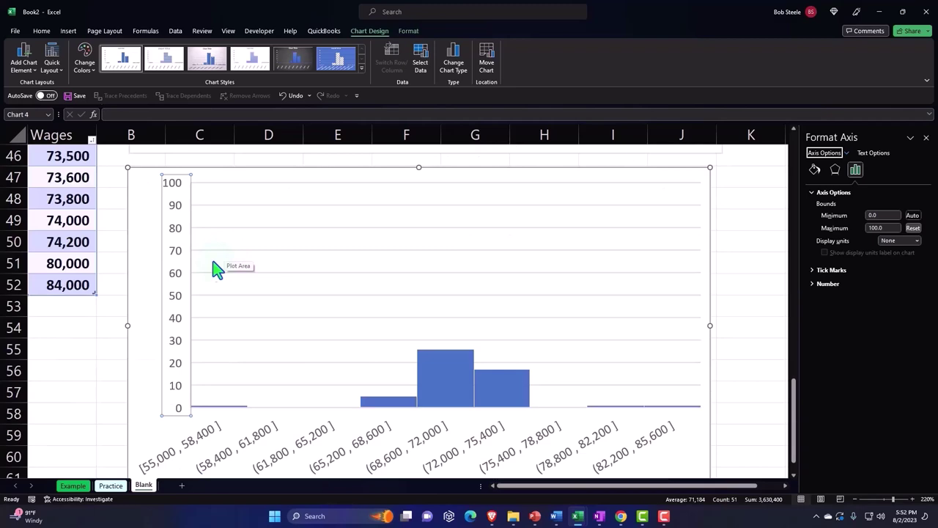
pyautogui.click(88, 345)
pyautogui.scroll(13, 87, 342)
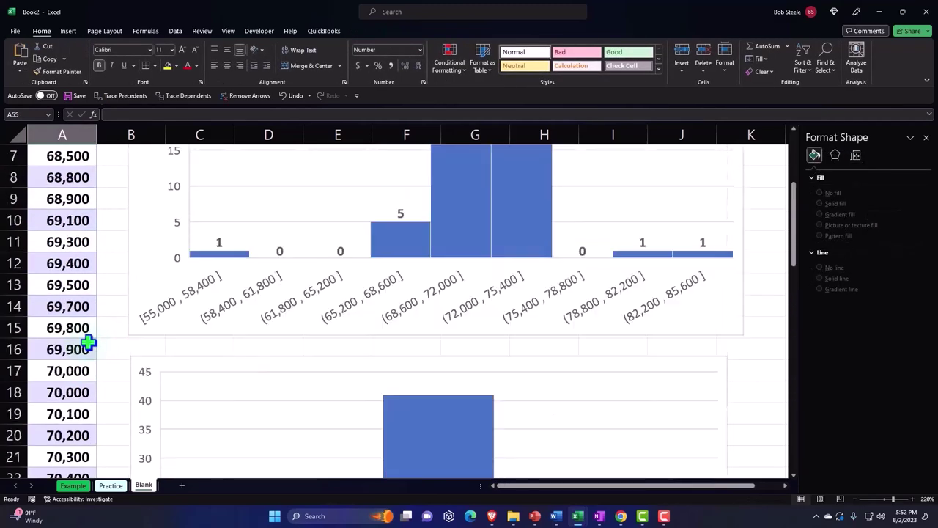
pyautogui.scroll(2, 88, 342)
pyautogui.click(63, 144)
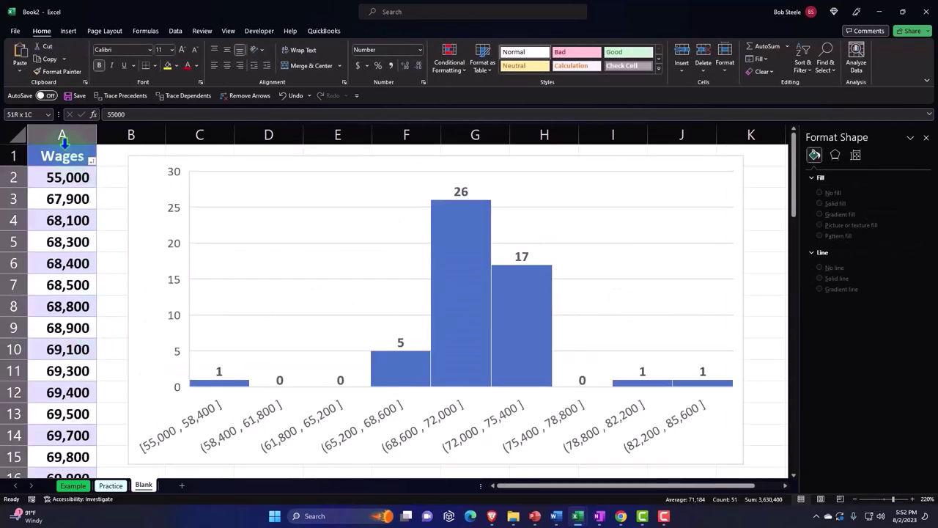
pyautogui.click(75, 33)
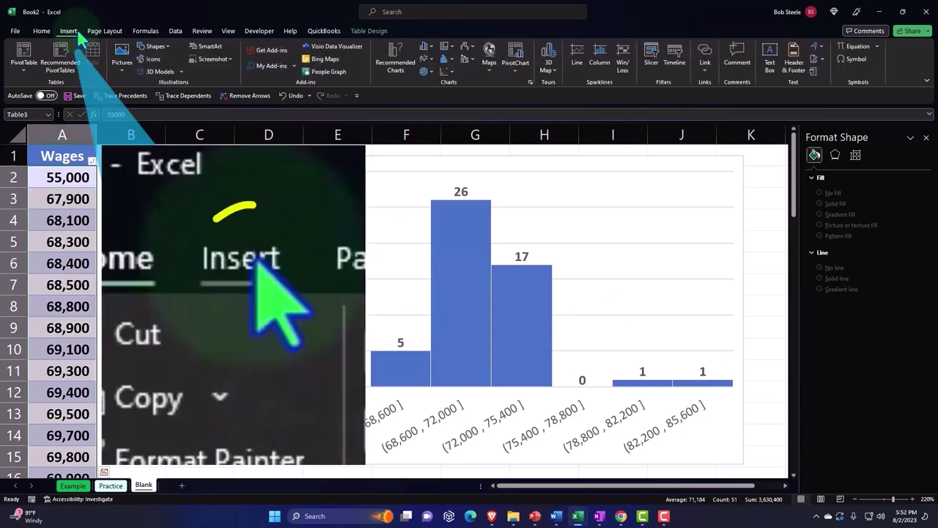
pyautogui.click(439, 58)
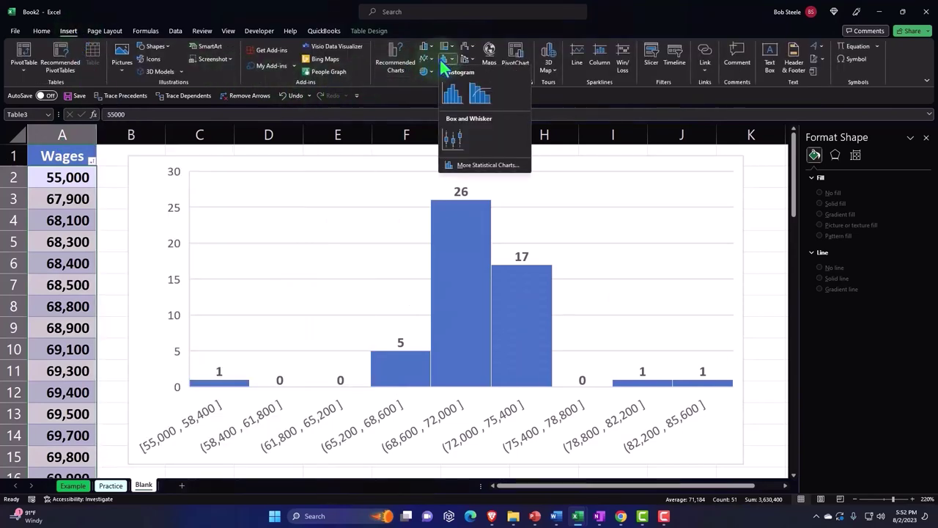
pyautogui.click(452, 82)
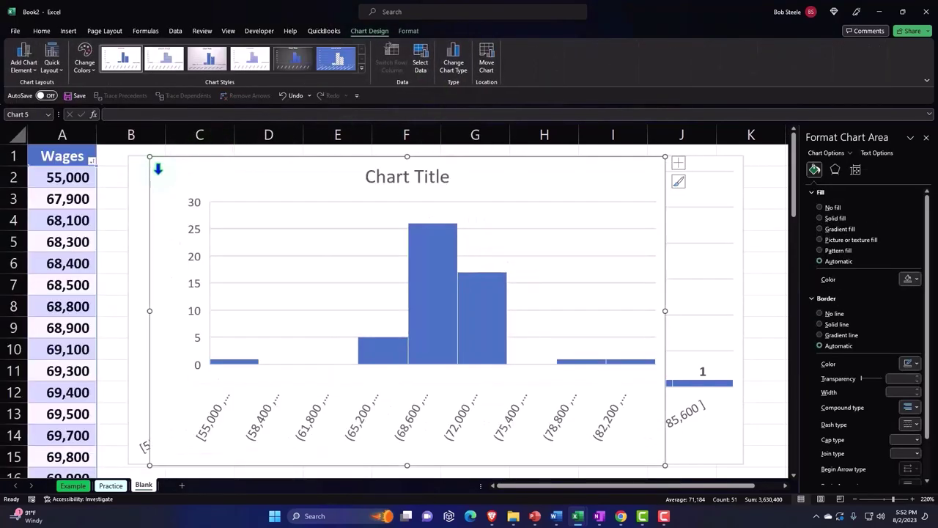
# - Move the new histogram below all the existing charts, with its upper edge around row 62 in column B
pyautogui.moveTo(166, 159); pyautogui.dragTo(170, 426)
pyautogui.scroll(-3, 198, 242)
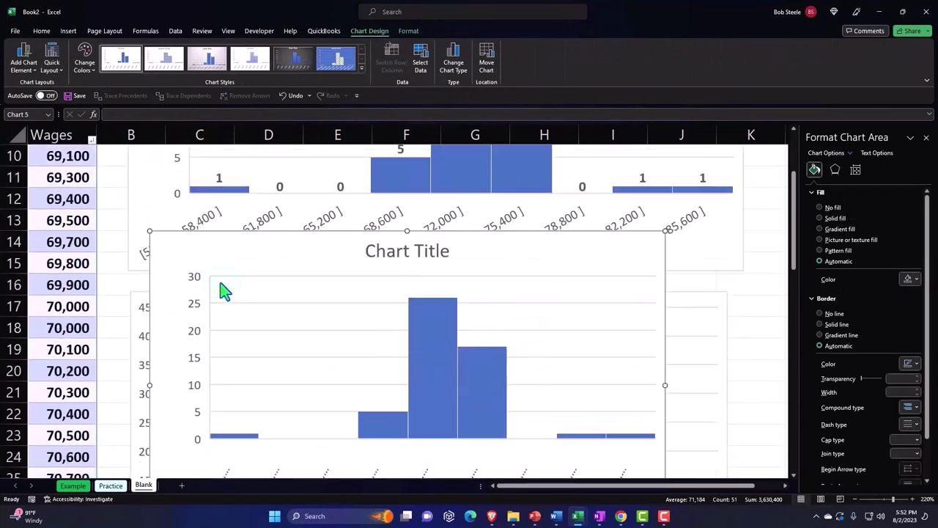
pyautogui.moveTo(173, 259); pyautogui.dragTo(183, 332)
pyautogui.scroll(-2, 168, 237)
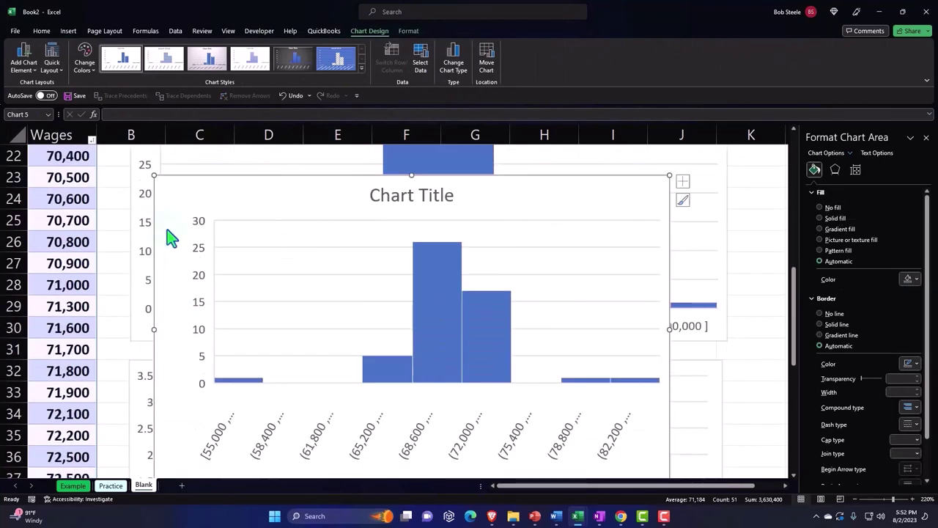
pyautogui.moveTo(167, 237); pyautogui.dragTo(209, 293)
pyautogui.scroll(-4, 211, 297)
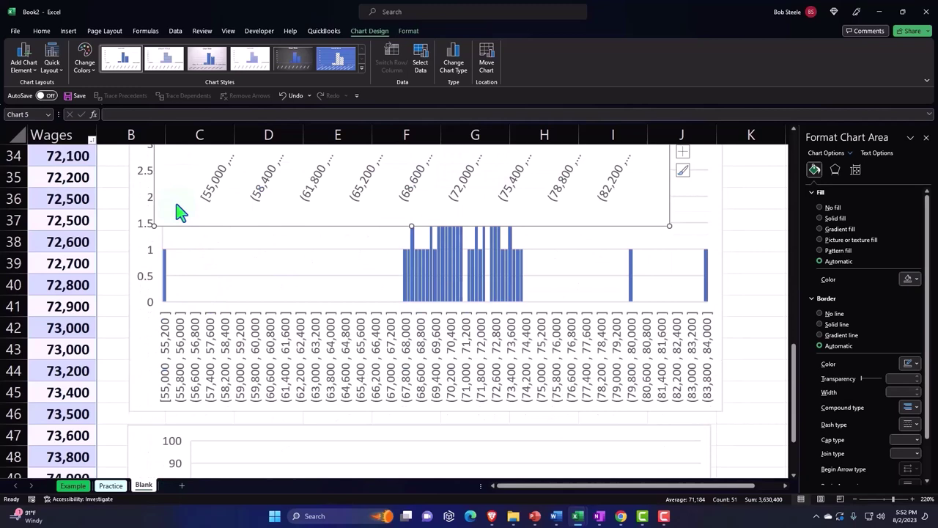
pyautogui.moveTo(181, 212); pyautogui.dragTo(171, 459)
pyautogui.moveTo(167, 190); pyautogui.dragTo(151, 442)
pyautogui.scroll(-3, 440, 360)
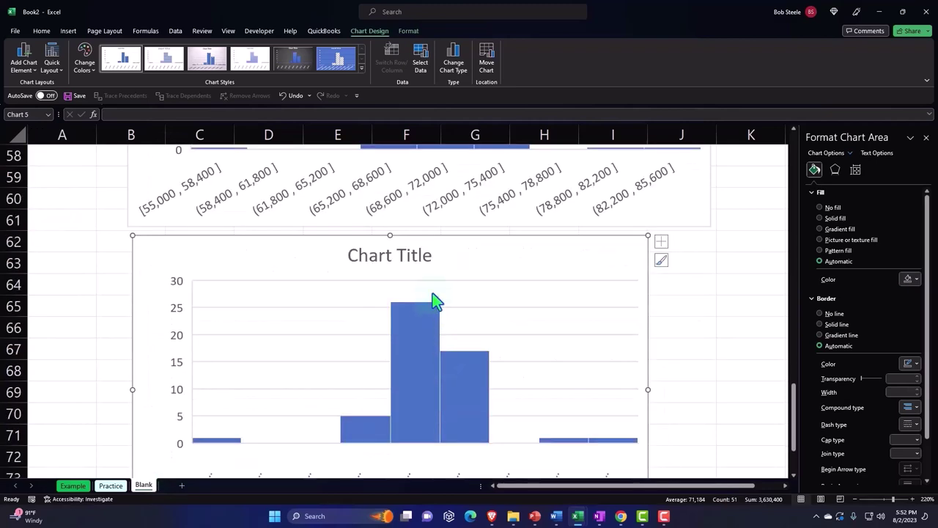
pyautogui.click(430, 256)
pyautogui.click(435, 250)
pyautogui.press('Delete')
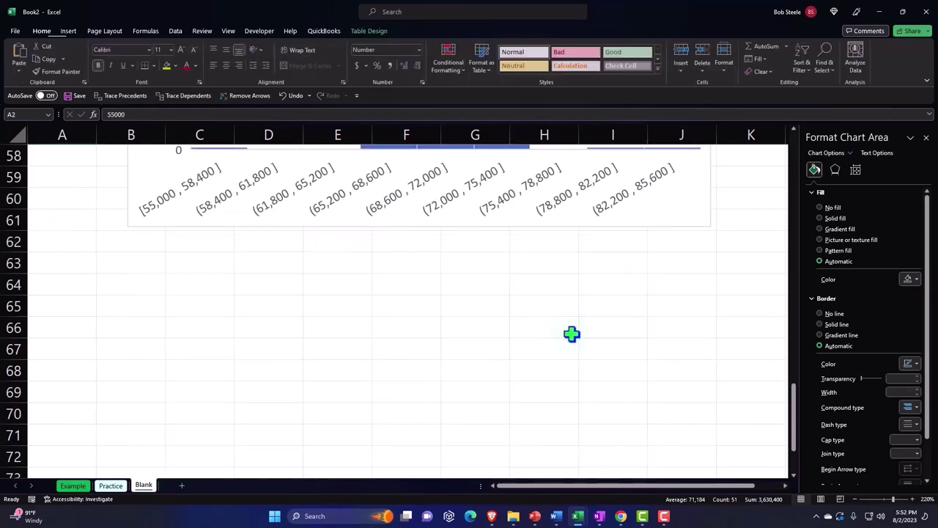
pyautogui.scroll(-1, 528, 332)
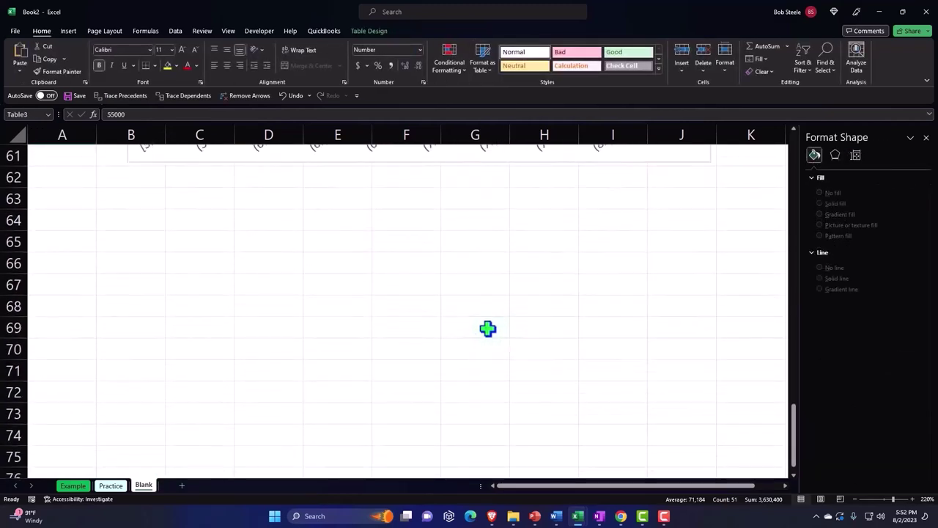
pyautogui.click(288, 103)
# - Enlarge the new histogram to span about columns B to K and rows 62 to 76, and delete its chart title
pyautogui.moveTo(649, 459); pyautogui.dragTo(725, 463)
pyautogui.click(431, 176)
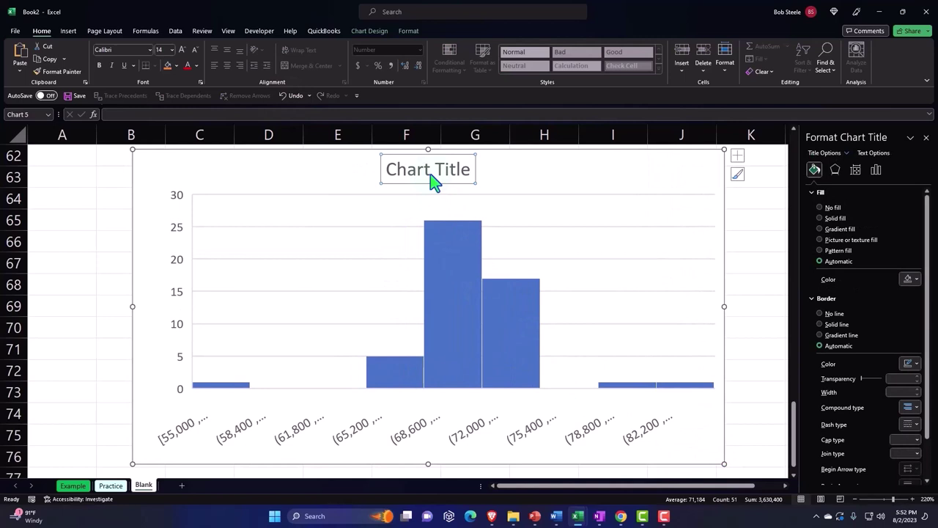
pyautogui.press('Delete')
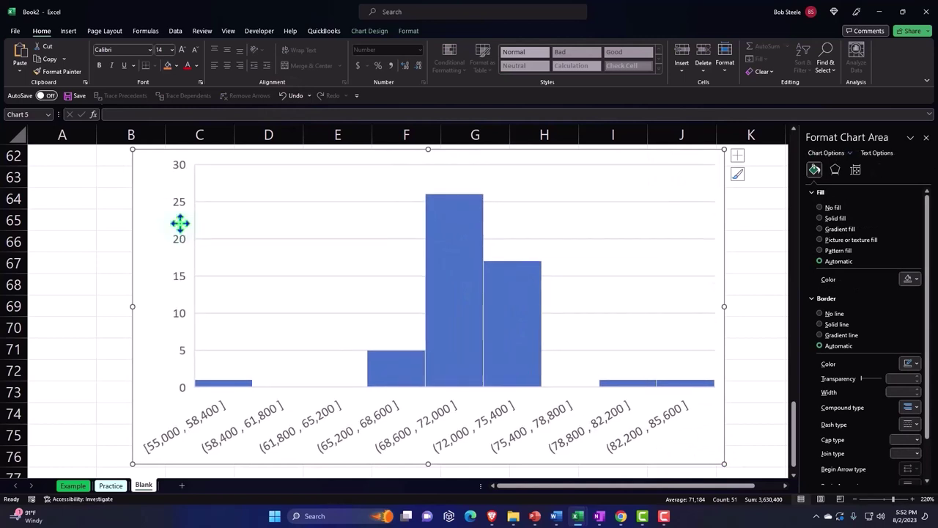
# - Set the minimum bound of the lowest histogram's vertical axis to 10
pyautogui.click(176, 211)
pyautogui.click(180, 212)
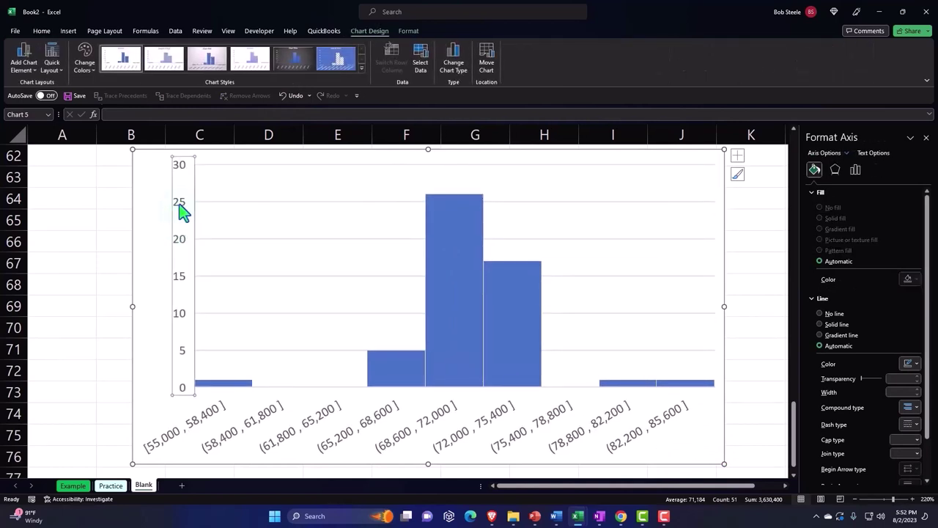
pyautogui.click(856, 169)
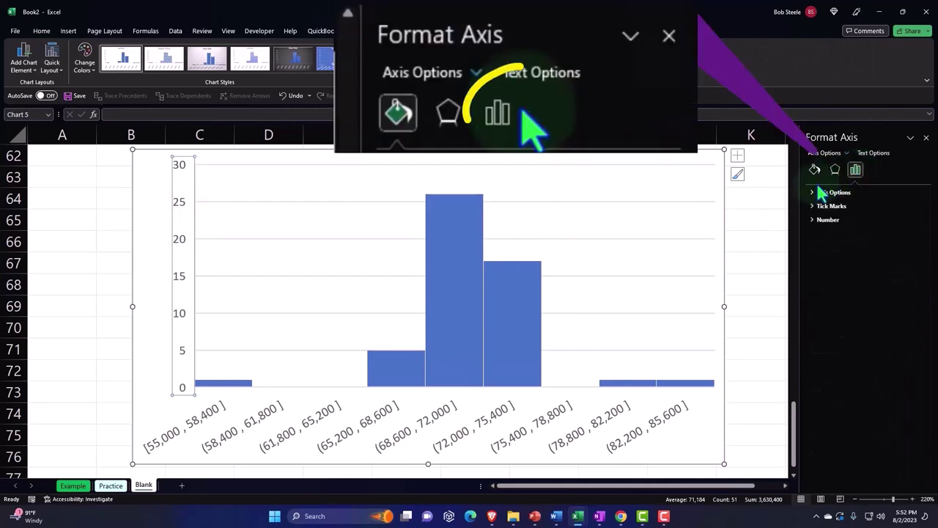
pyautogui.click(824, 192)
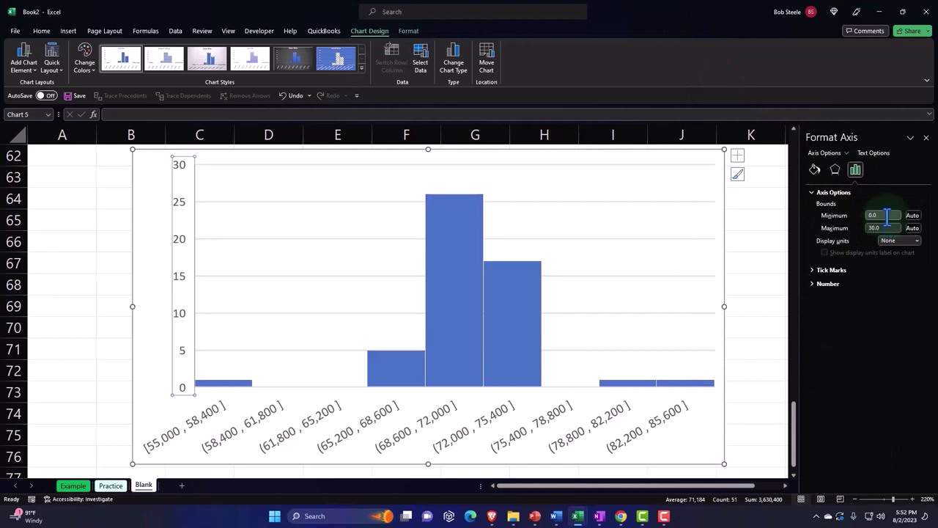
pyautogui.click(888, 215)
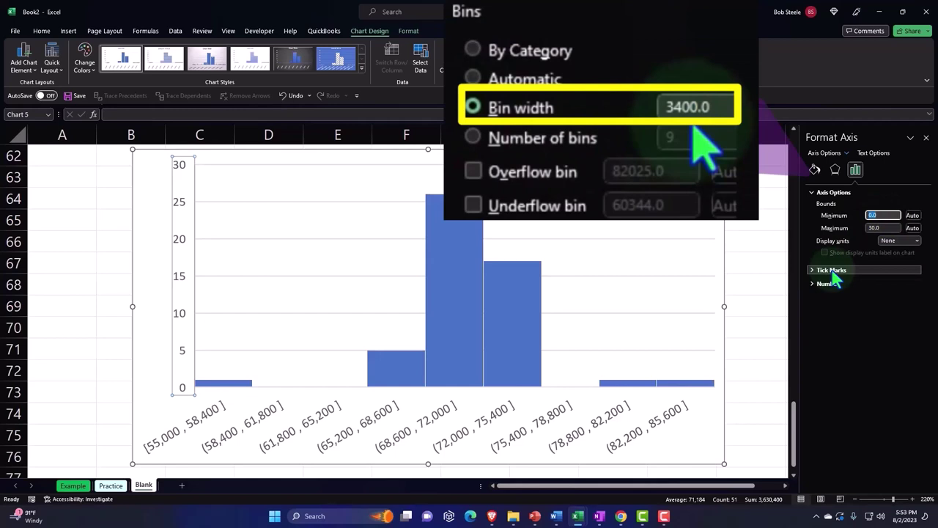
pyautogui.press('Return')
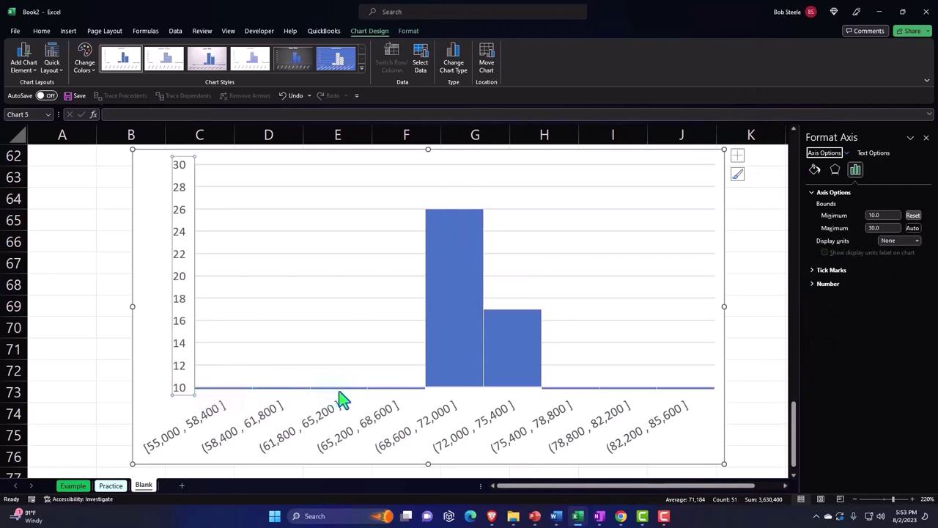
# - Compare the bar heights of the histogram whose vertical axis starts at 10 with the original histogram at row 1
pyautogui.moveTo(625, 391)
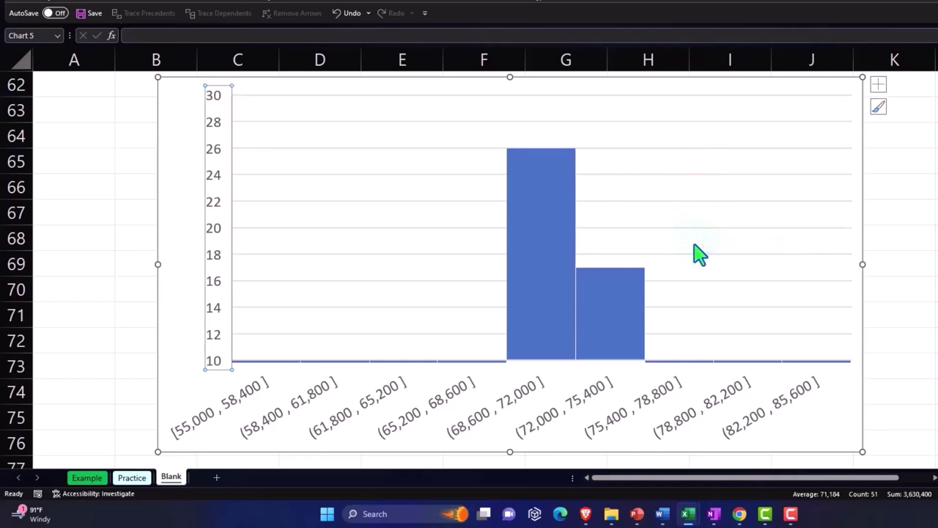
pyautogui.scroll(15, 701, 242)
pyautogui.scroll(5, 698, 253)
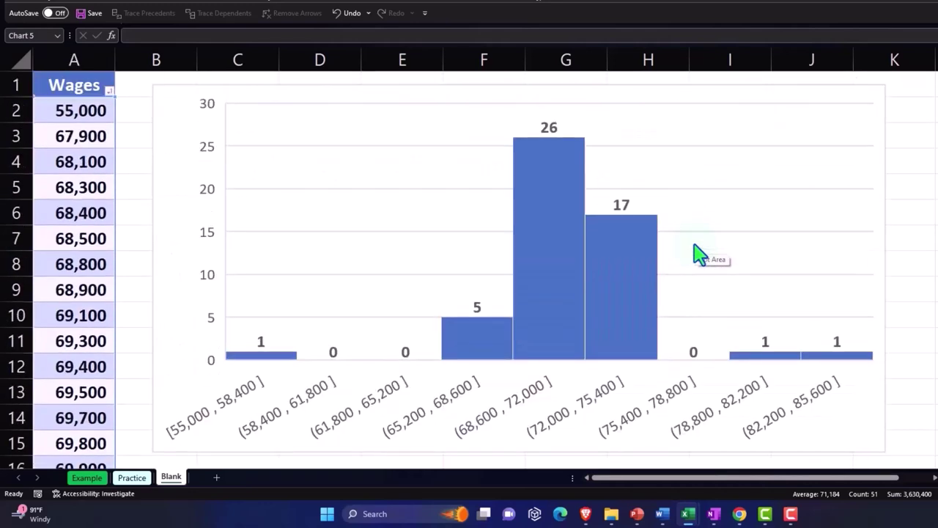
pyautogui.scroll(-15, 700, 255)
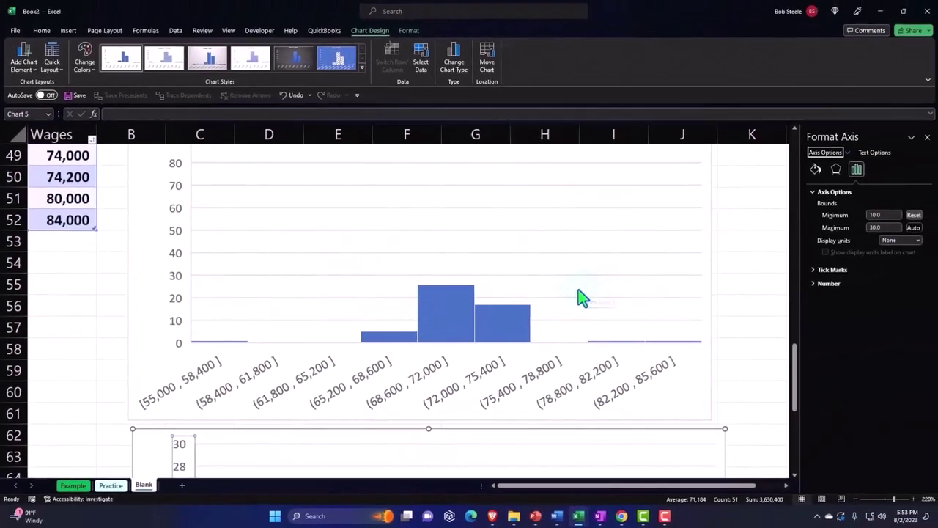
pyautogui.scroll(-5, 577, 289)
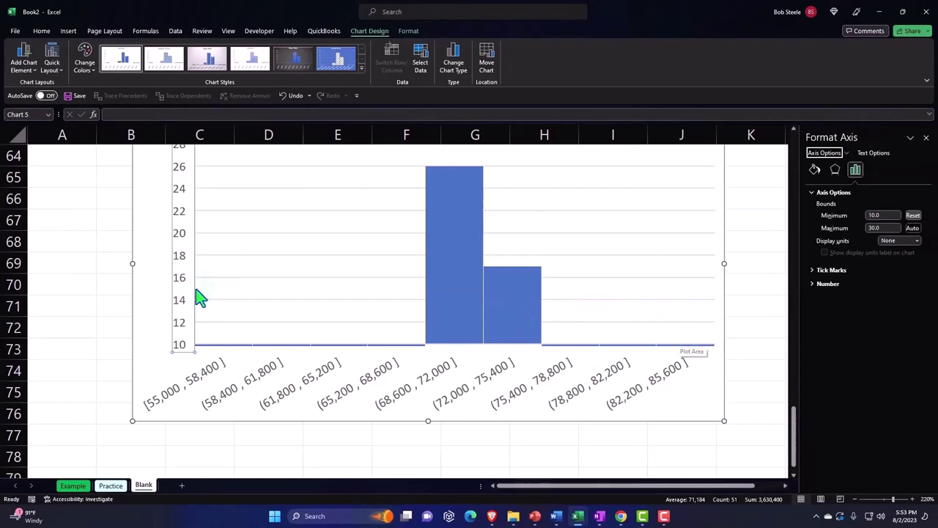
# - Insert another histogram of the Wages data and place it below the last chart, starting in column B at row 77
pyautogui.scroll(20, 151, 294)
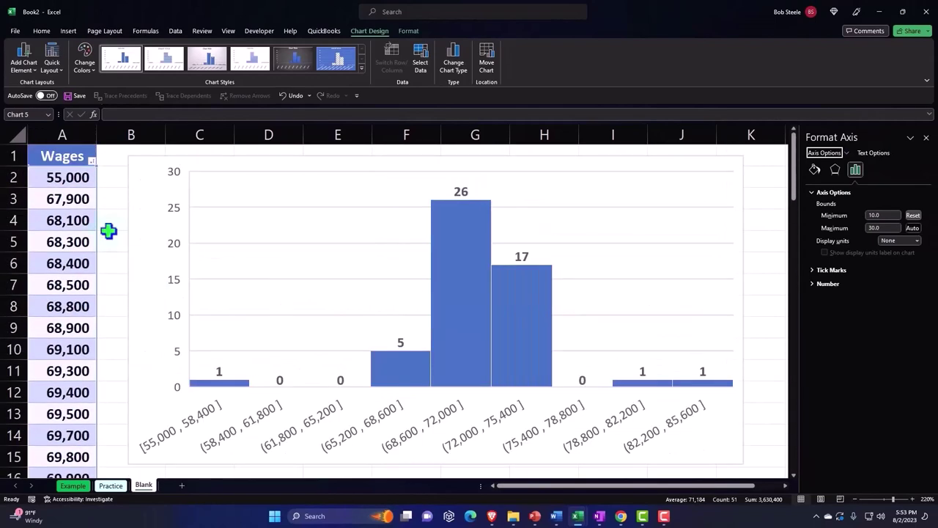
pyautogui.click(63, 136)
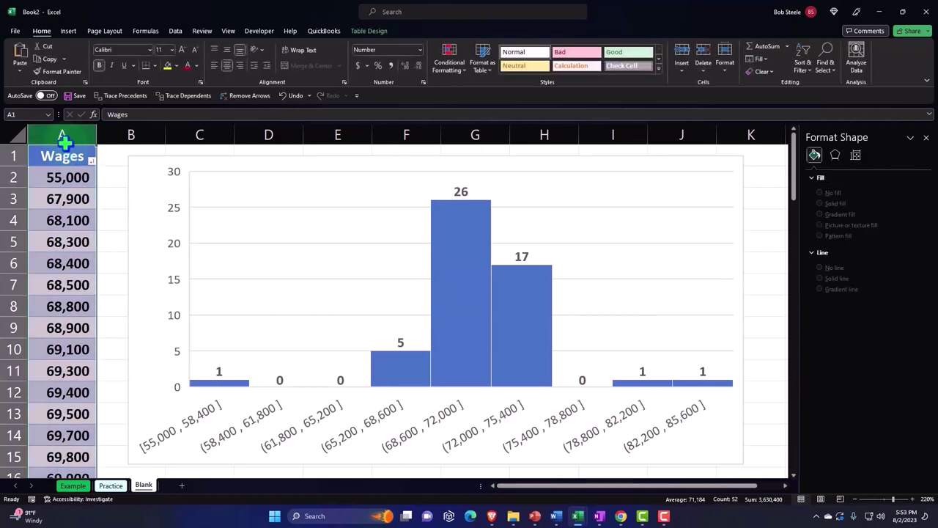
pyautogui.click(88, 153)
pyautogui.click(68, 147)
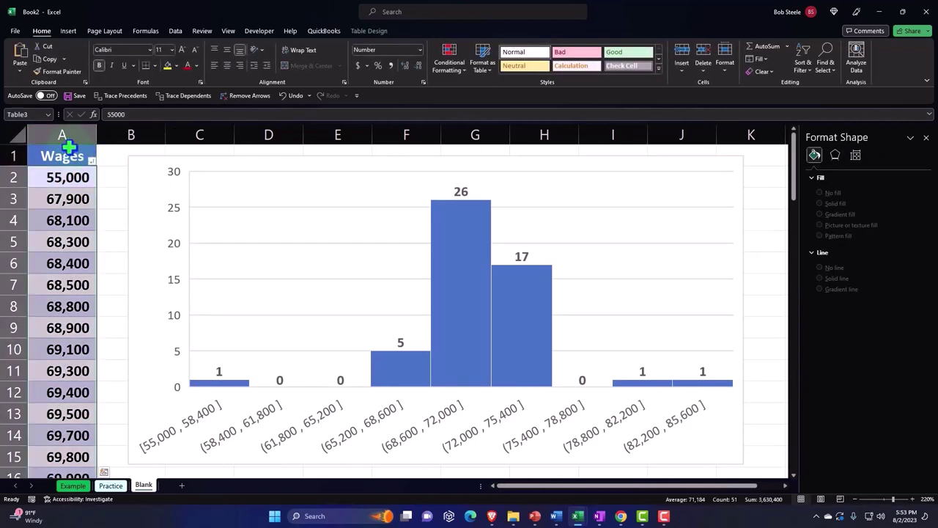
pyautogui.scroll(-16, 110, 217)
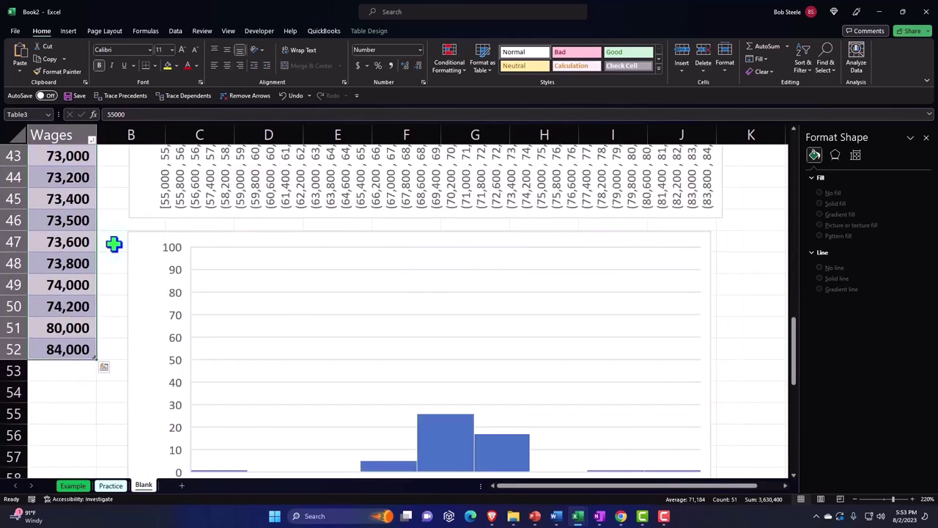
pyautogui.scroll(-9, 113, 243)
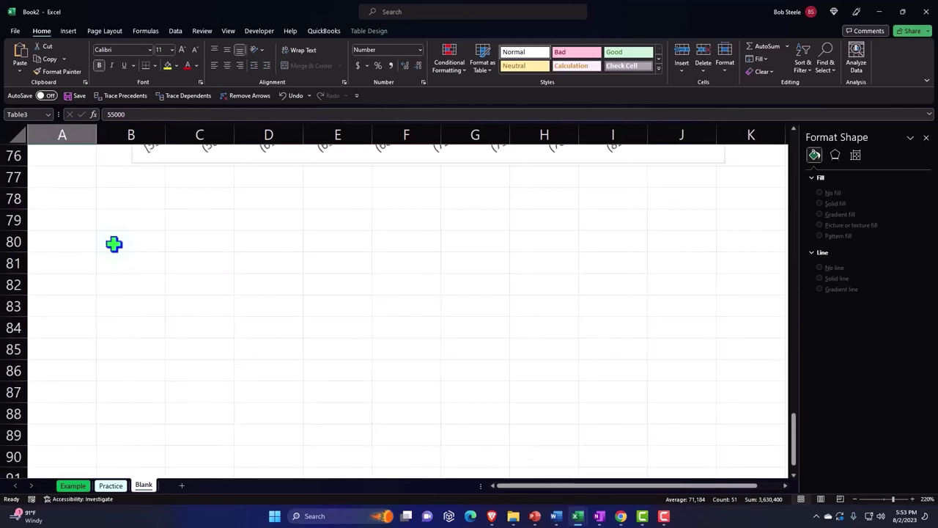
pyautogui.click(69, 33)
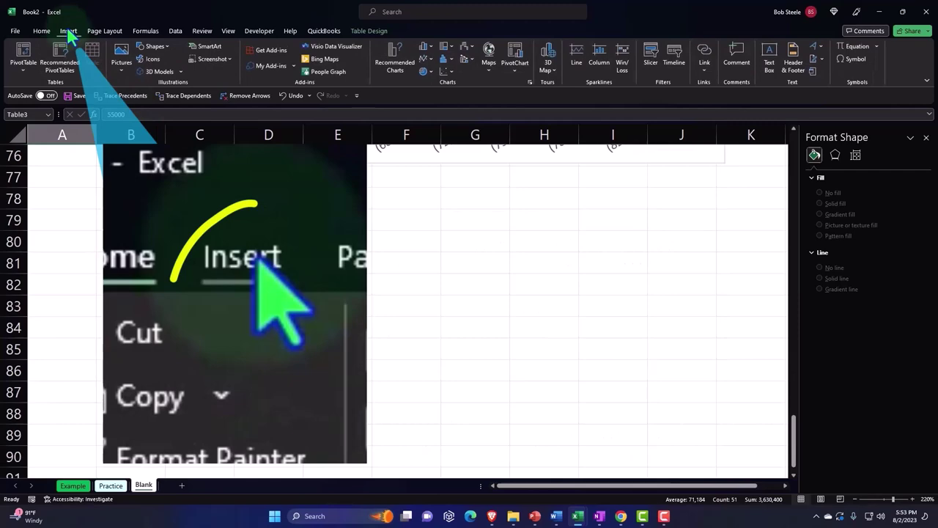
pyautogui.click(446, 68)
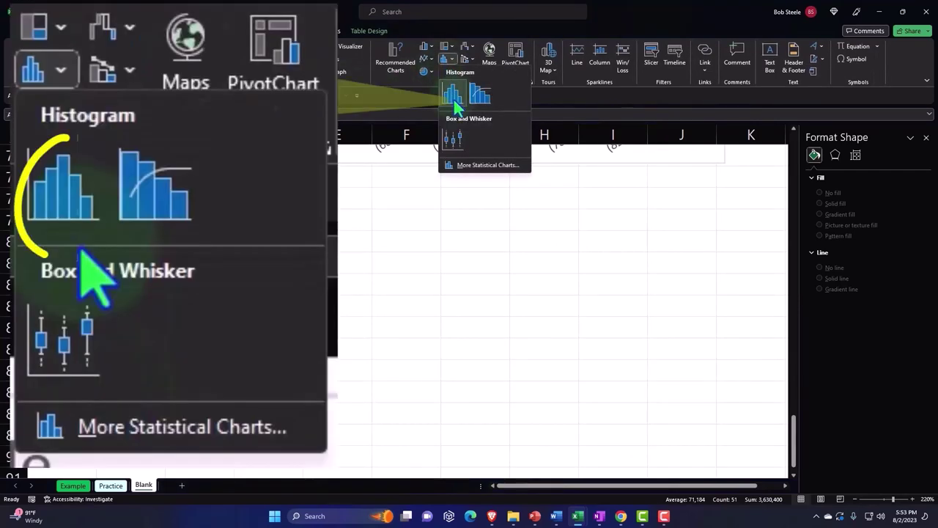
pyautogui.click(450, 92)
pyautogui.moveTo(180, 176); pyautogui.dragTo(154, 189)
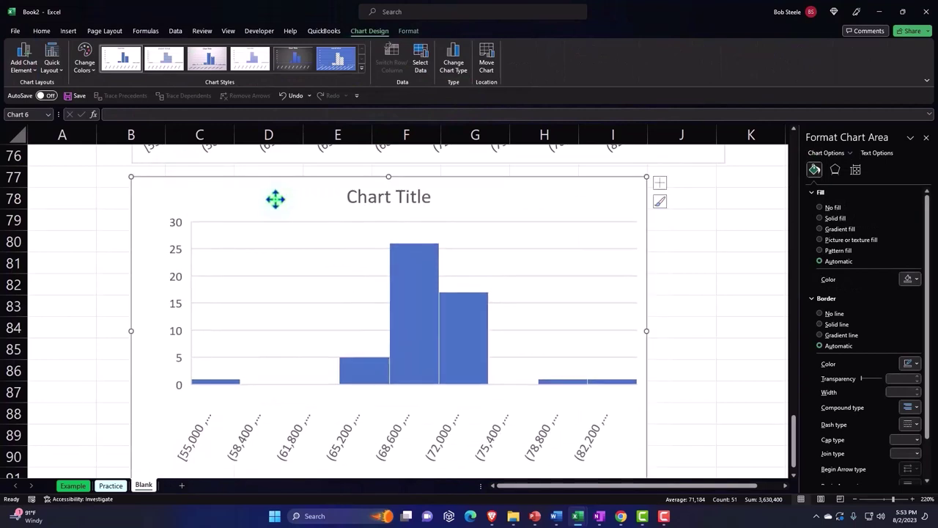
# - Delete the newest histogram's chart title and widen the chart to about the start of column K
pyautogui.click(361, 201)
pyautogui.press('Delete')
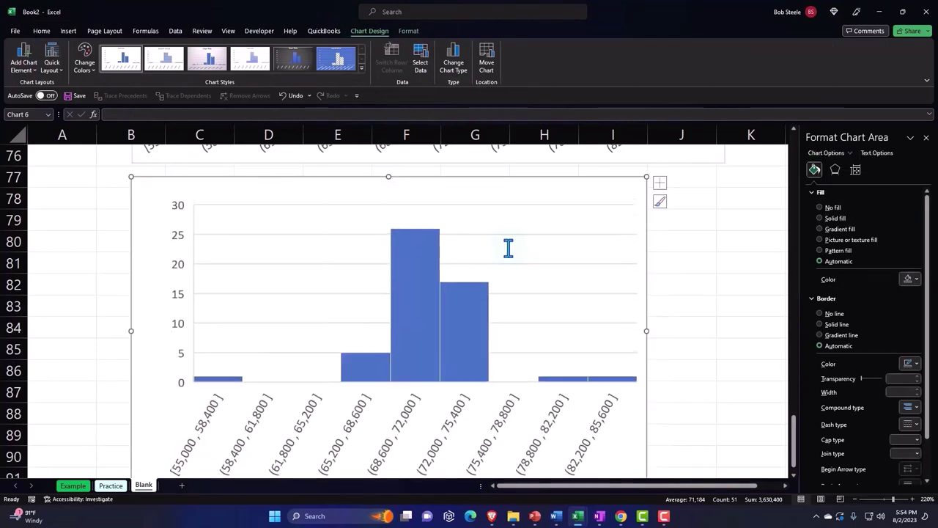
pyautogui.moveTo(647, 330); pyautogui.dragTo(719, 327)
# - Set the bin width of the newest histogram's horizontal axis to 2000
pyautogui.scroll(-1, 543, 406)
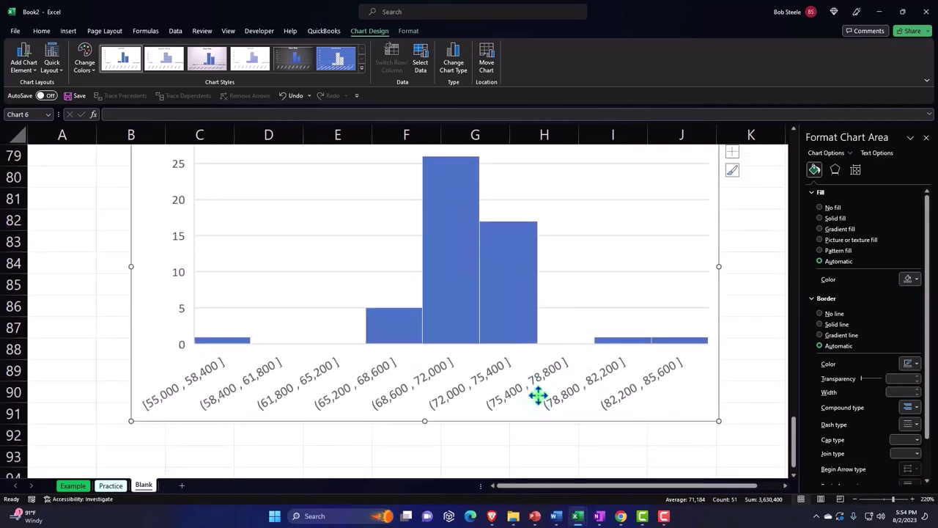
pyautogui.click(535, 392)
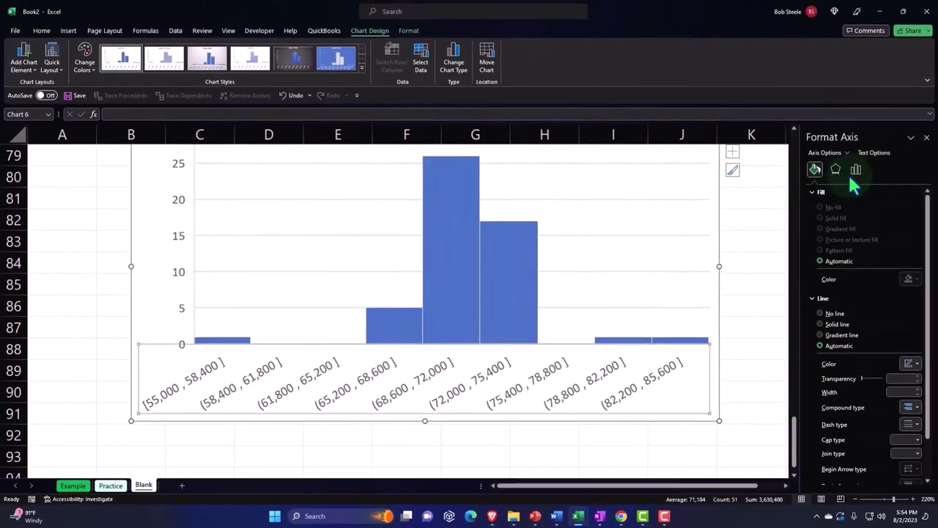
pyautogui.click(855, 171)
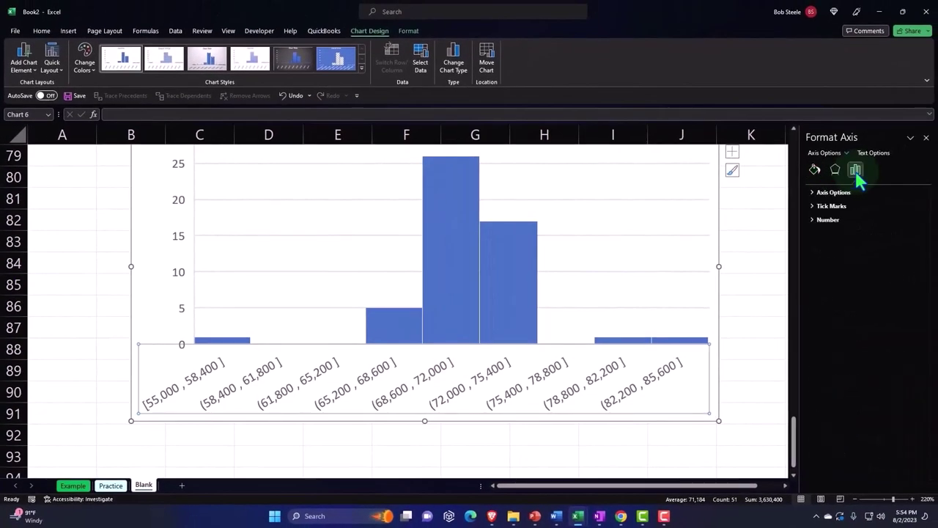
pyautogui.click(815, 193)
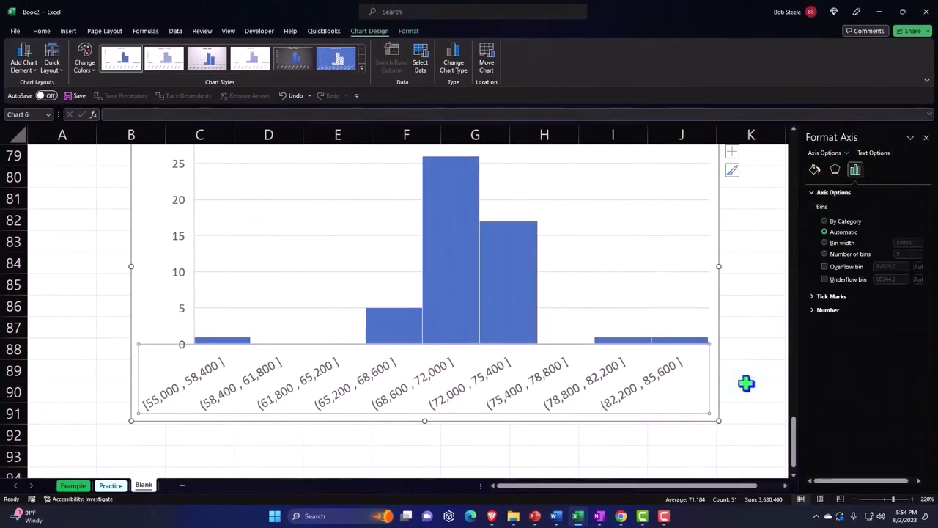
pyautogui.click(825, 245)
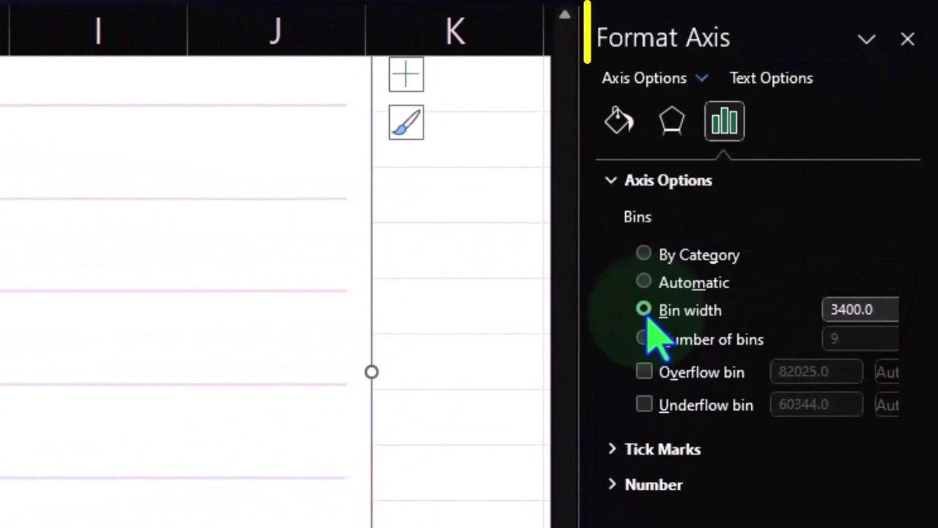
pyautogui.moveTo(891, 301); pyautogui.dragTo(751, 312)
pyautogui.write('2')
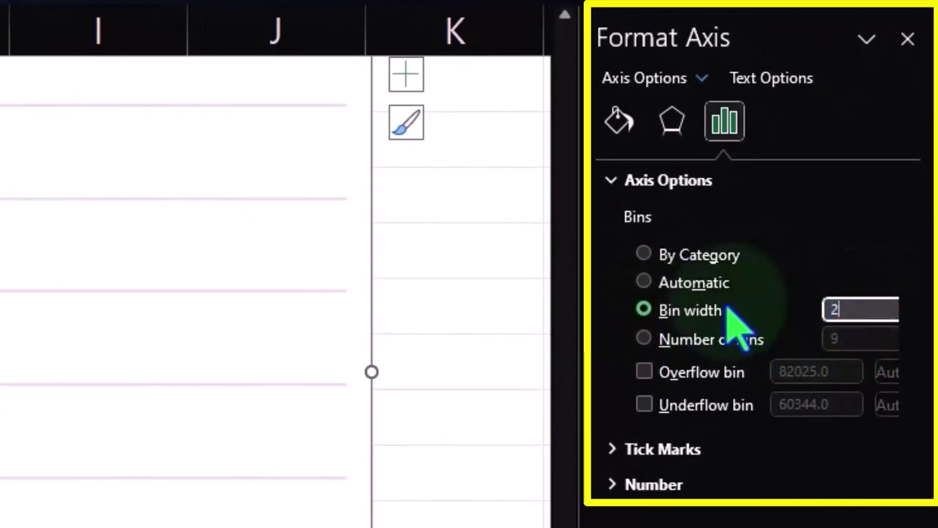
pyautogui.press('Tab')
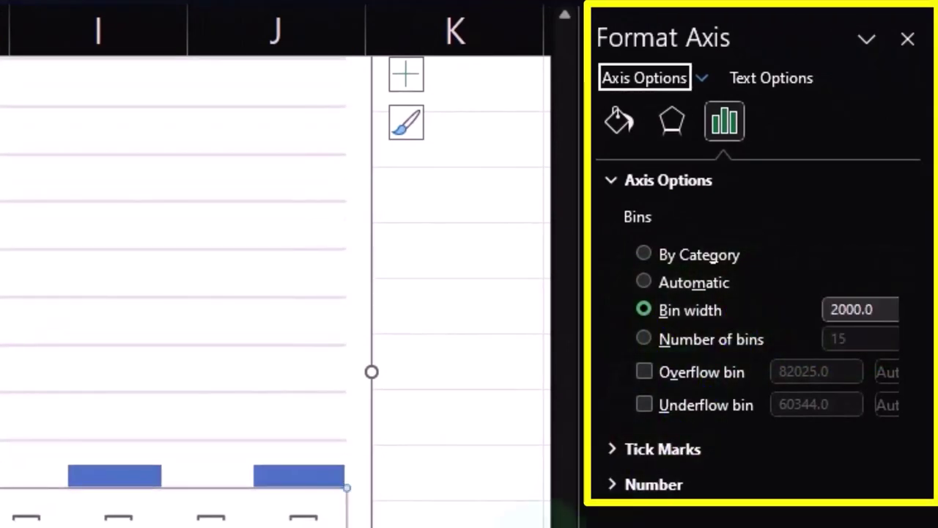
# - Enable an overflow bin on the newest histogram's horizontal axis and set it to 77000
pyautogui.scroll(3, 275, 293)
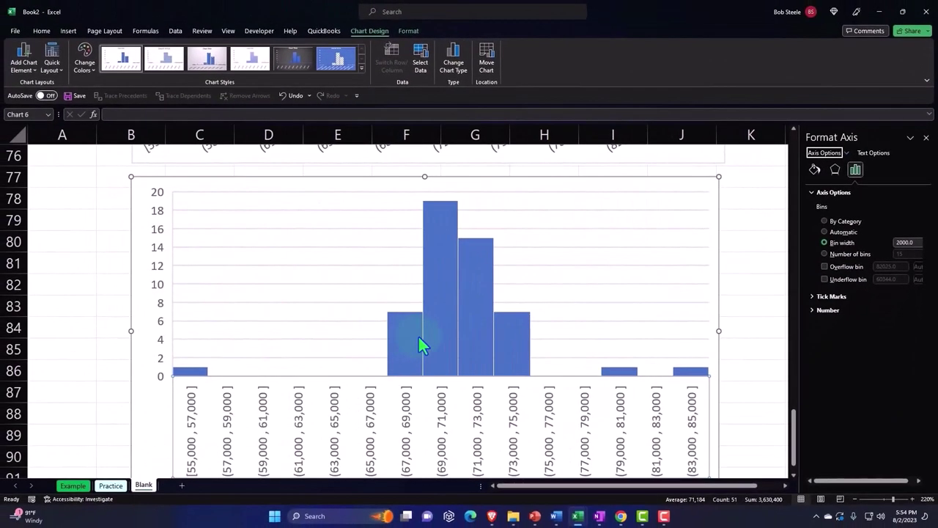
pyautogui.scroll(-1, 456, 324)
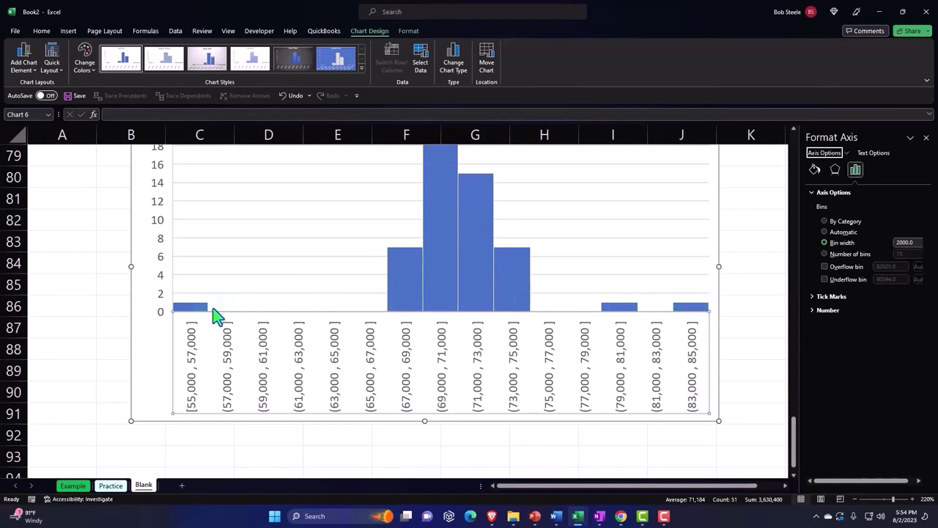
pyautogui.scroll(1, 406, 318)
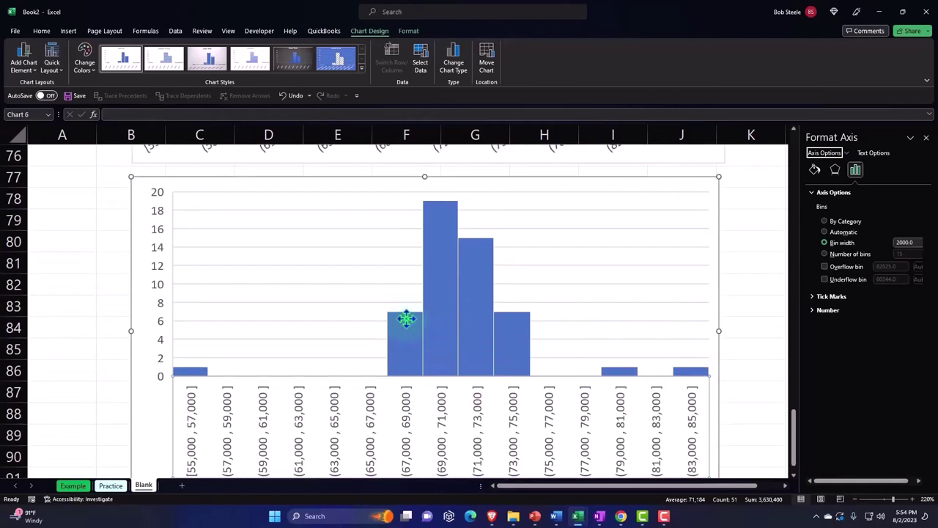
pyautogui.click(814, 310)
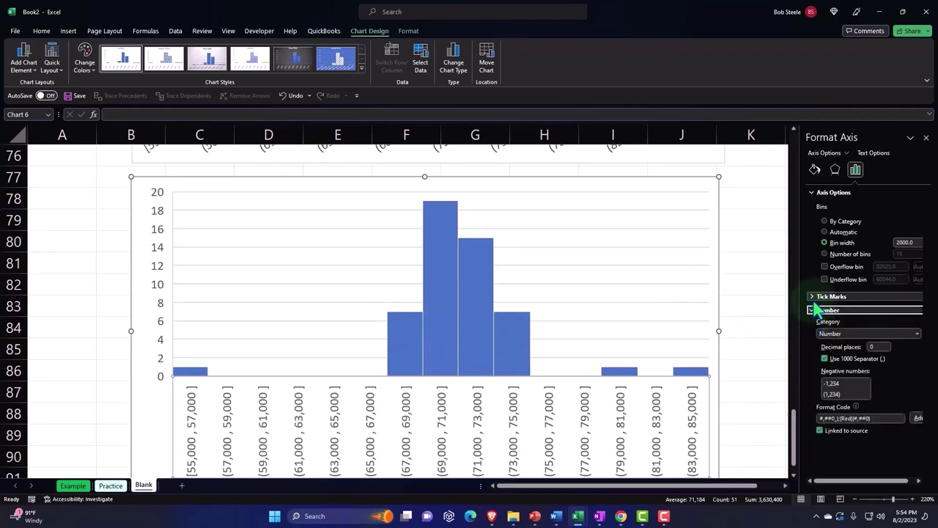
pyautogui.click(814, 310)
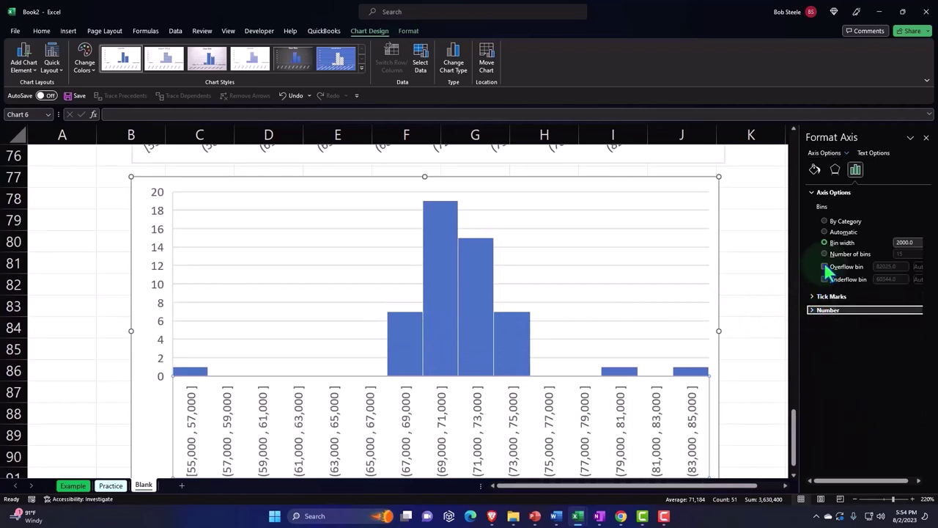
pyautogui.click(826, 267)
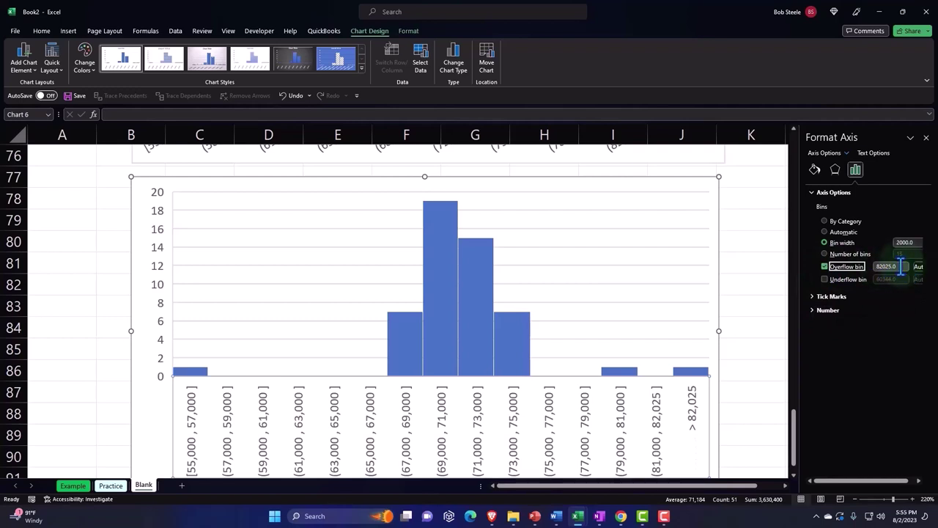
pyautogui.moveTo(880, 480); pyautogui.dragTo(887, 480)
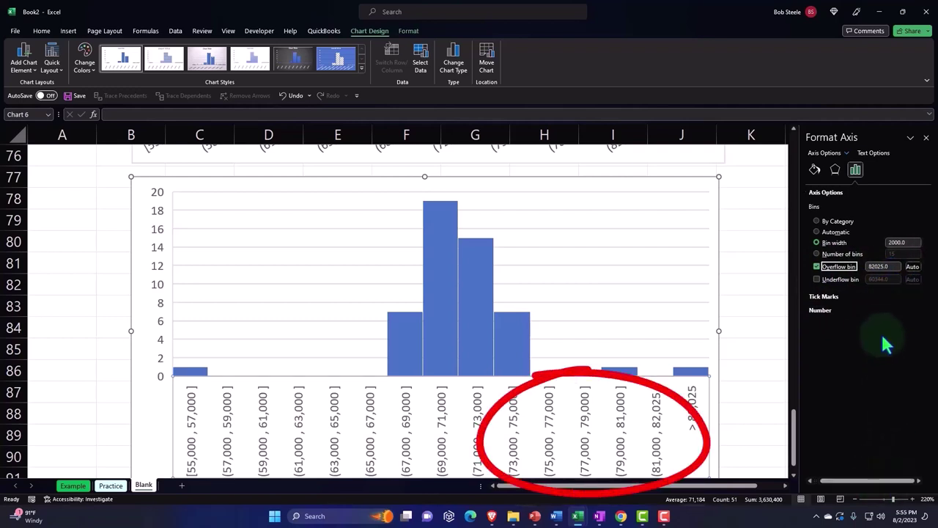
pyautogui.click(893, 268)
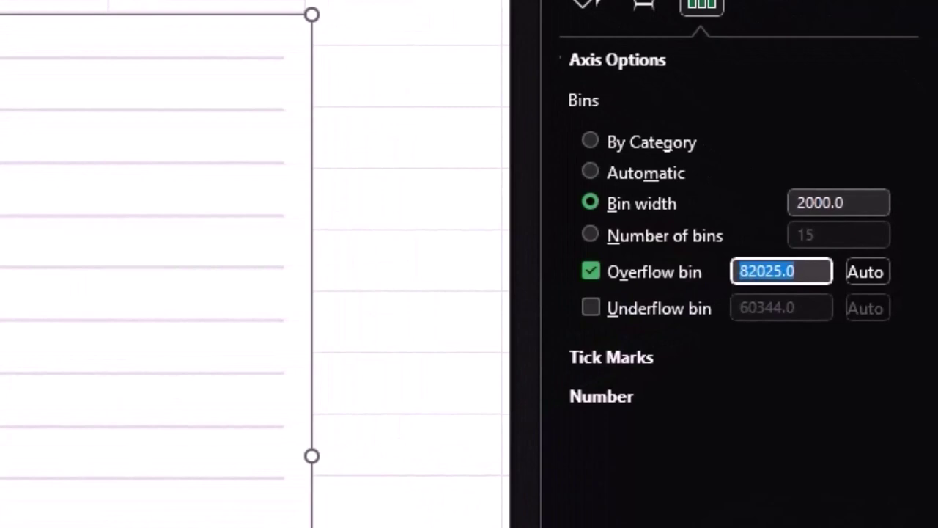
pyautogui.write('777')
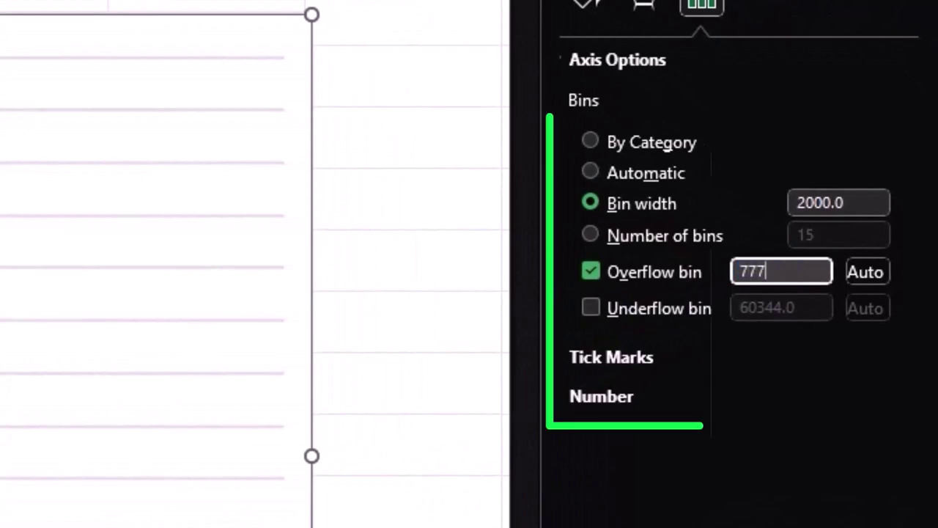
pyautogui.press('BackSpace')
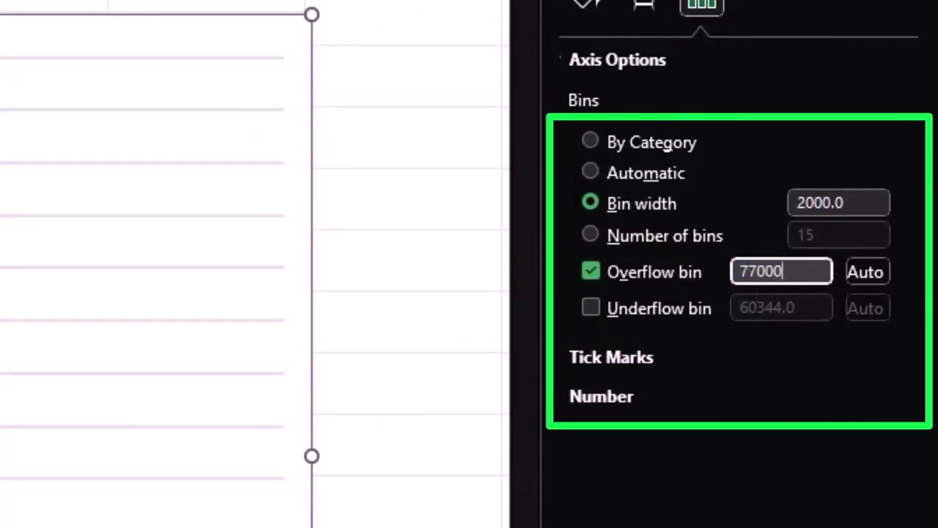
pyautogui.press('Tab')
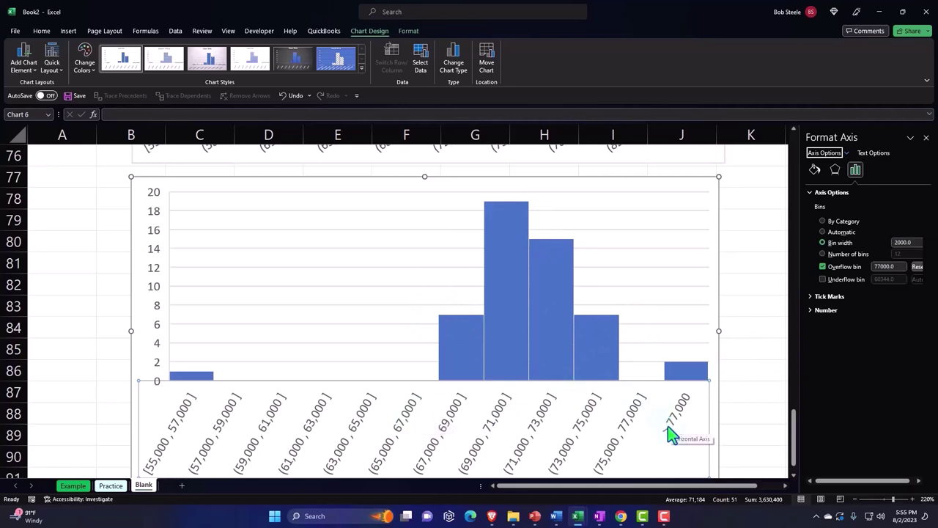
# - Enable an underflow bin on the same axis, set it to 63000, and close the axis formatting options
pyautogui.moveTo(694, 377)
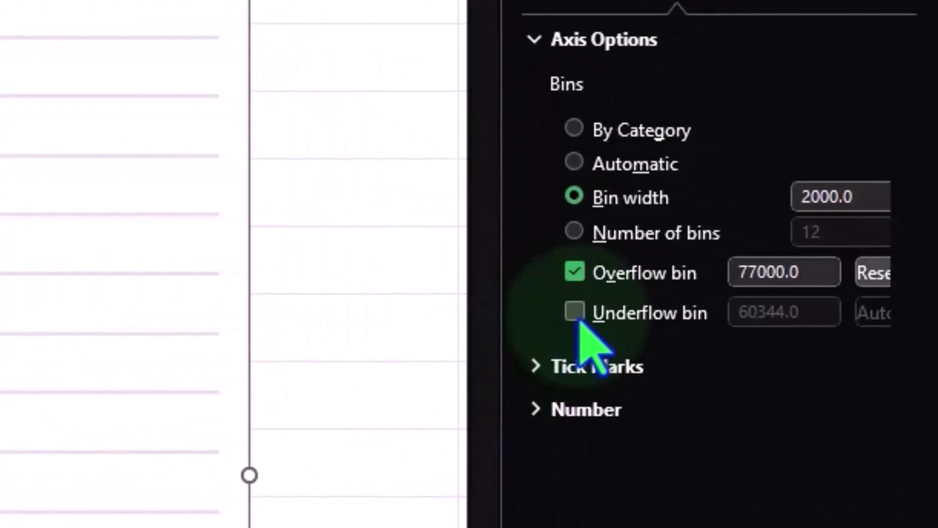
pyautogui.click(741, 291)
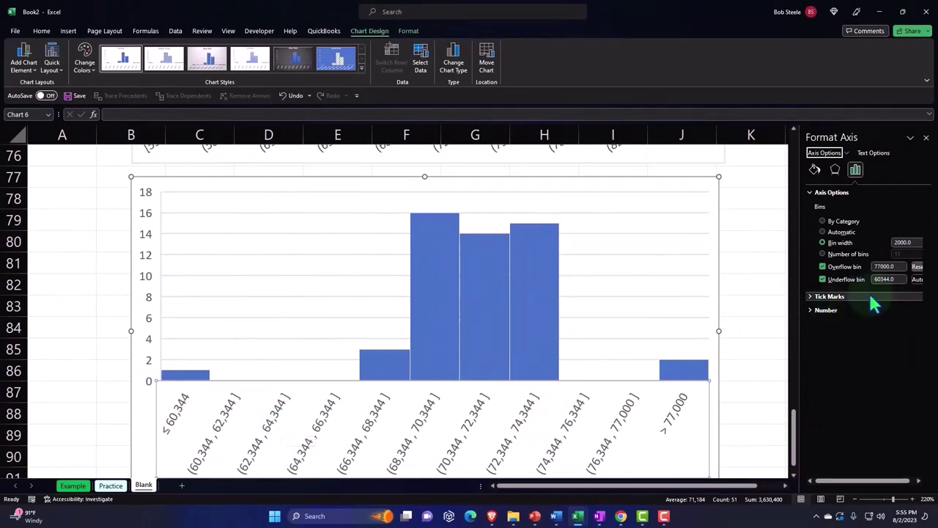
pyautogui.doubleClick(887, 279)
pyautogui.write('6')
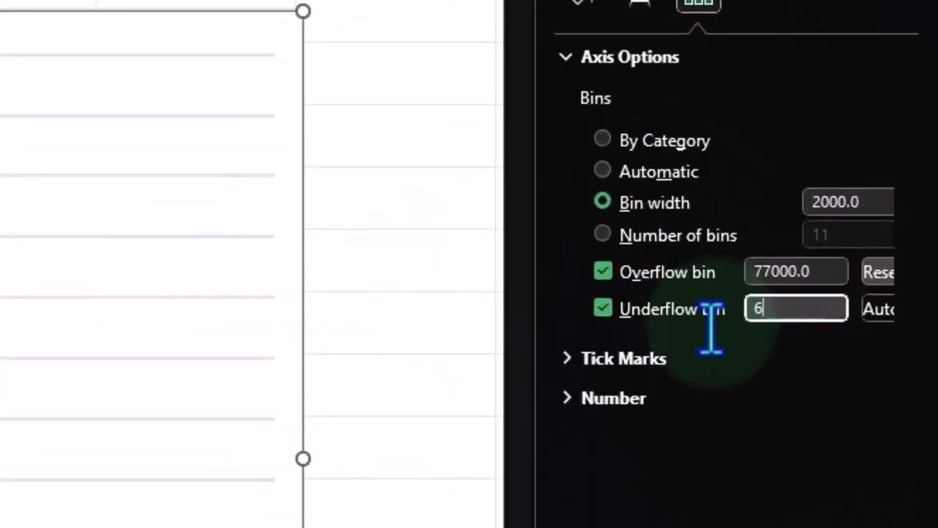
pyautogui.write('3000')
pyautogui.press('Return')
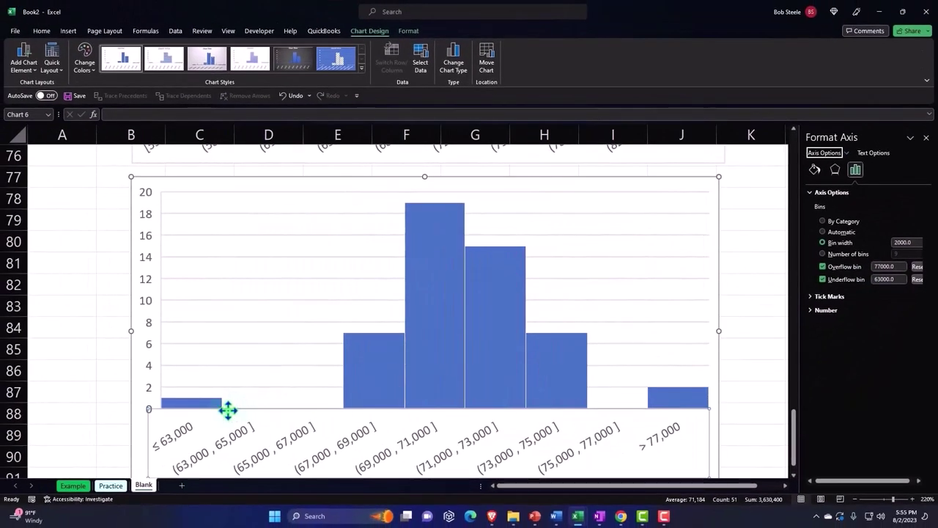
pyautogui.click(927, 138)
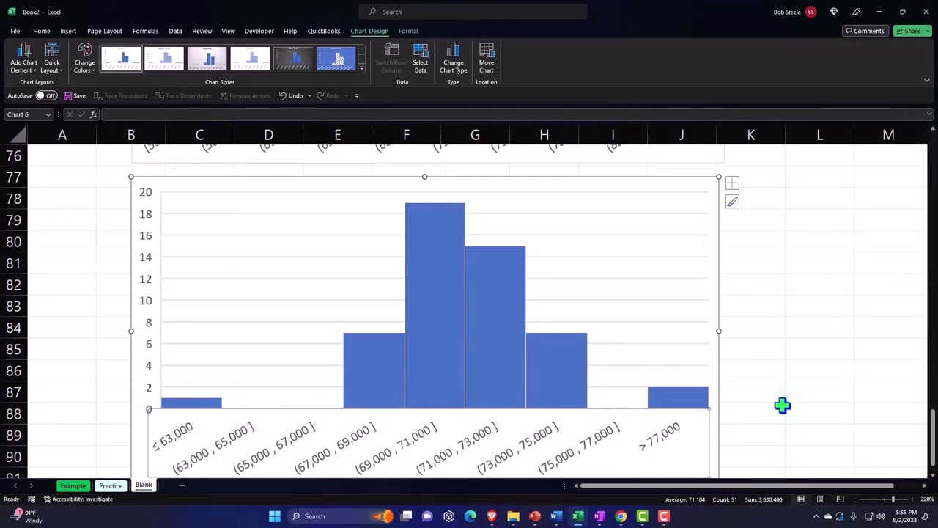
# - Examine the lowest histogram's underflow and overflow bars, its horizontal bin labels and its vertical axis scale
pyautogui.moveTo(701, 402)
pyautogui.scroll(-1, 699, 399)
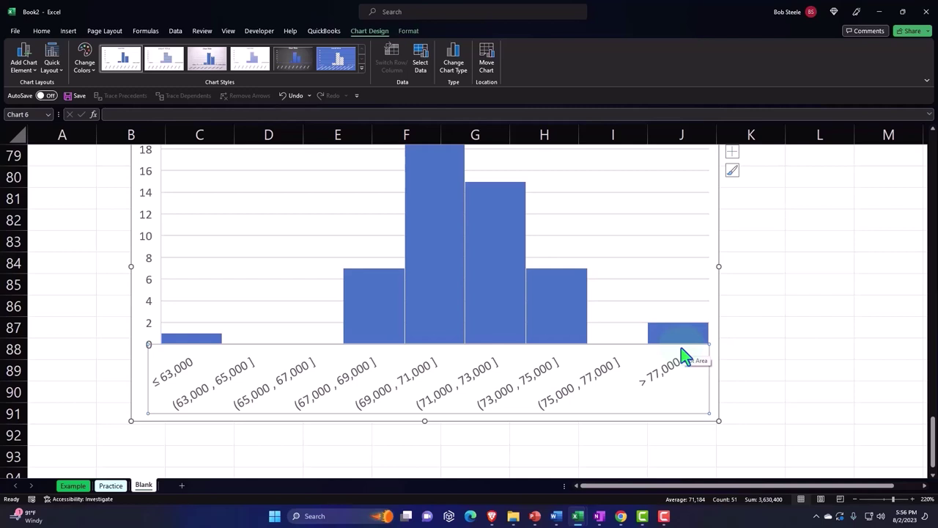
pyautogui.click(752, 327)
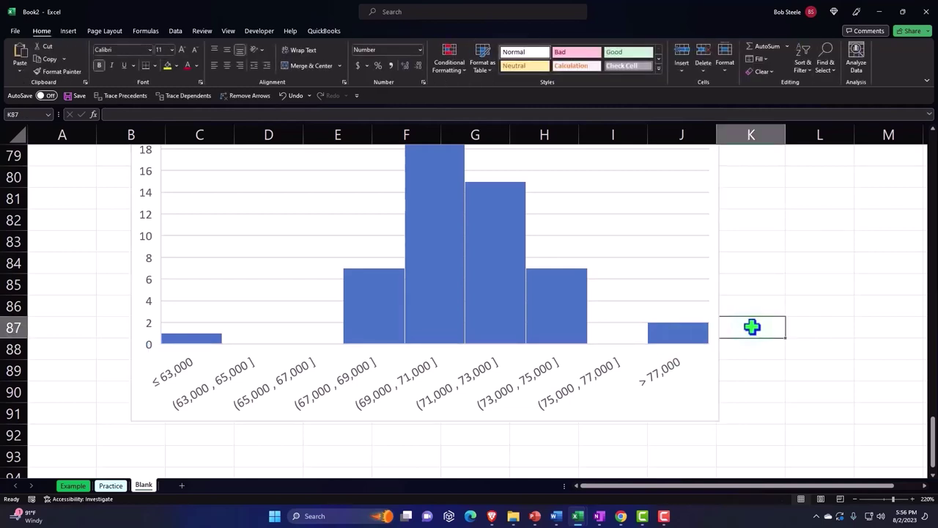
pyautogui.scroll(1, 752, 327)
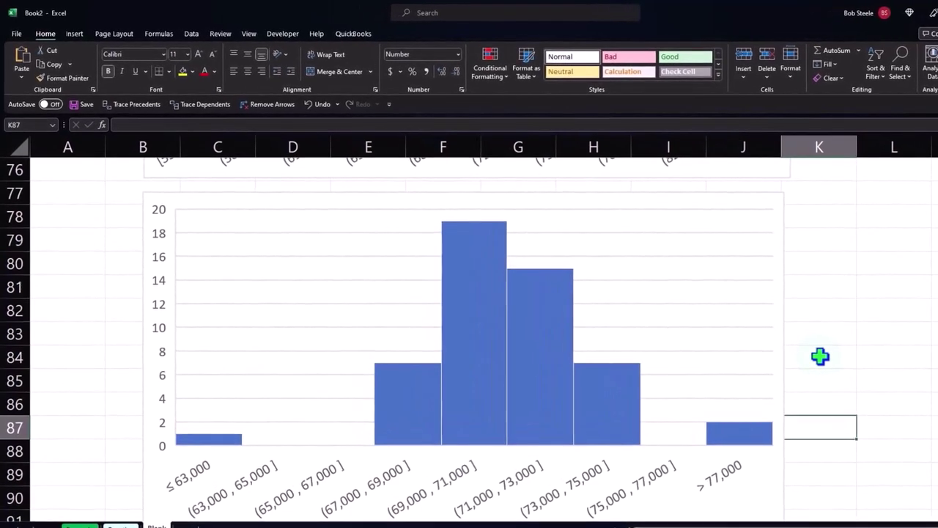
pyautogui.scroll(-1, 806, 351)
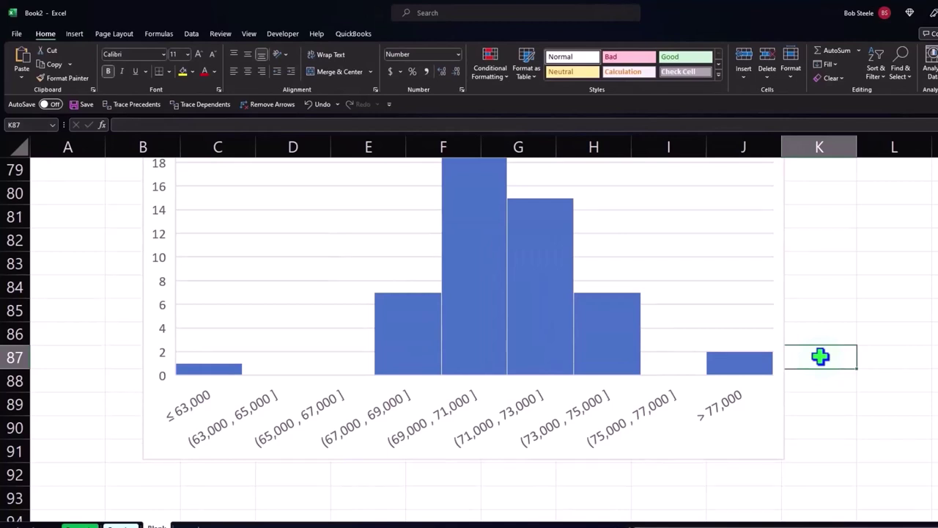
pyautogui.click(729, 327)
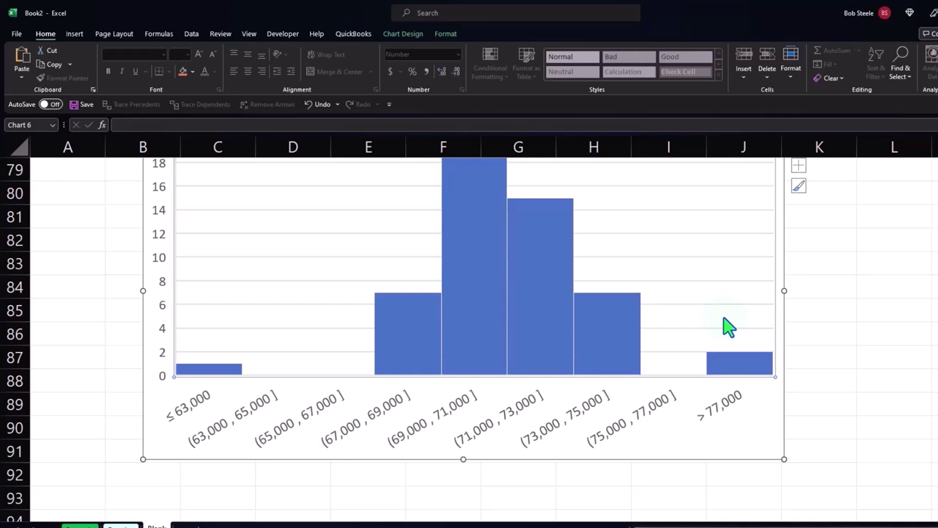
pyautogui.click(521, 420)
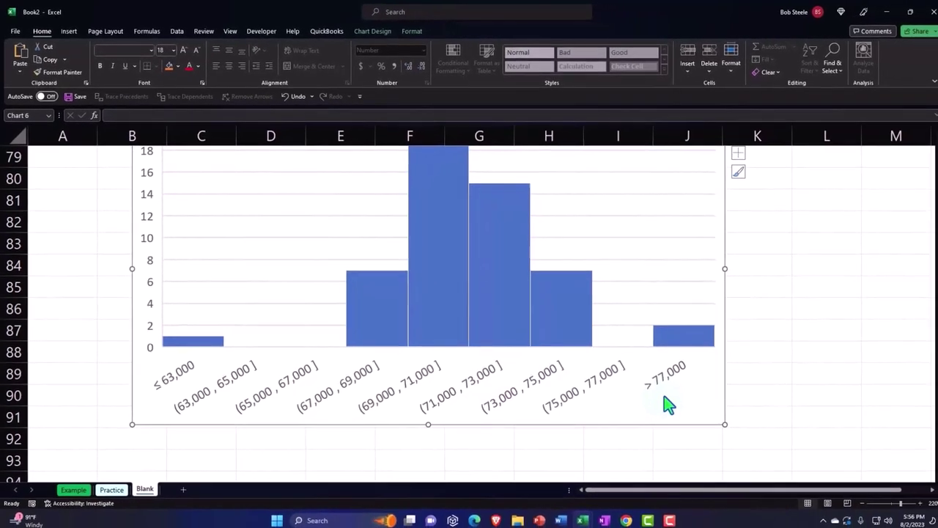
pyautogui.scroll(1, 306, 338)
pyautogui.click(146, 239)
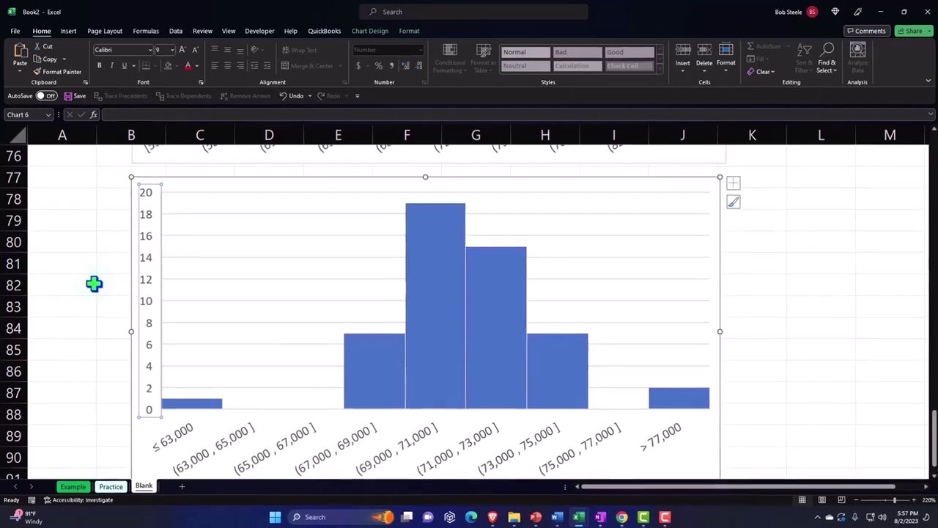
# - Return to the original histogram beside the Wages data at row 1 and deselect the edited chart by selecting cell L5
pyautogui.scroll(12, 101, 315)
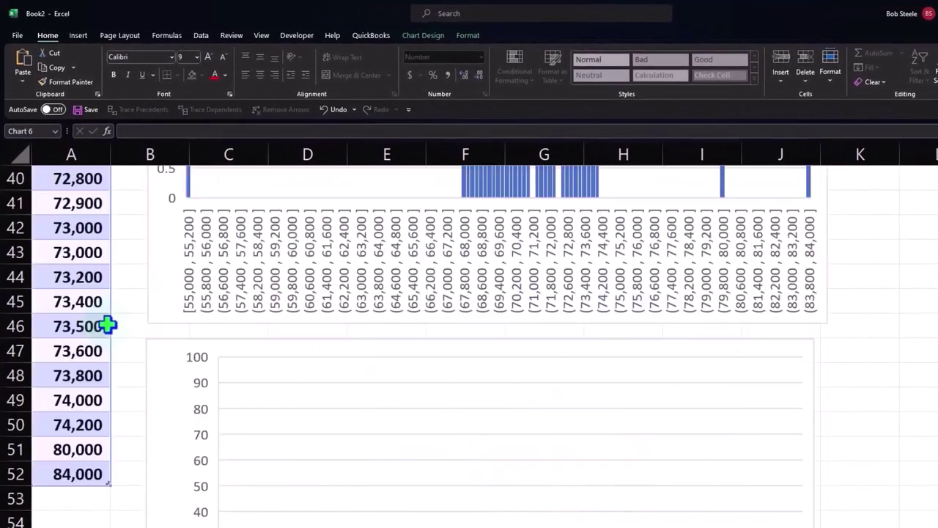
pyautogui.scroll(13, 108, 325)
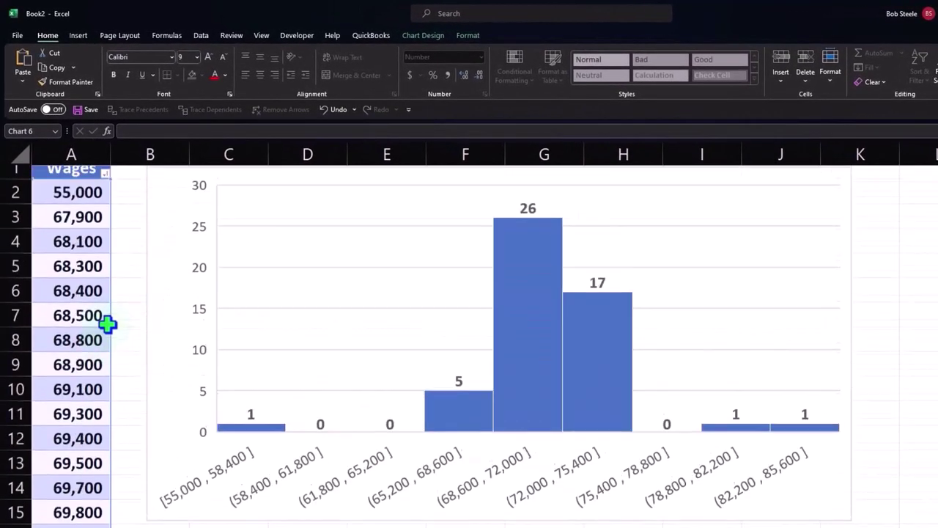
pyautogui.scroll(1, 107, 325)
pyautogui.click(917, 276)
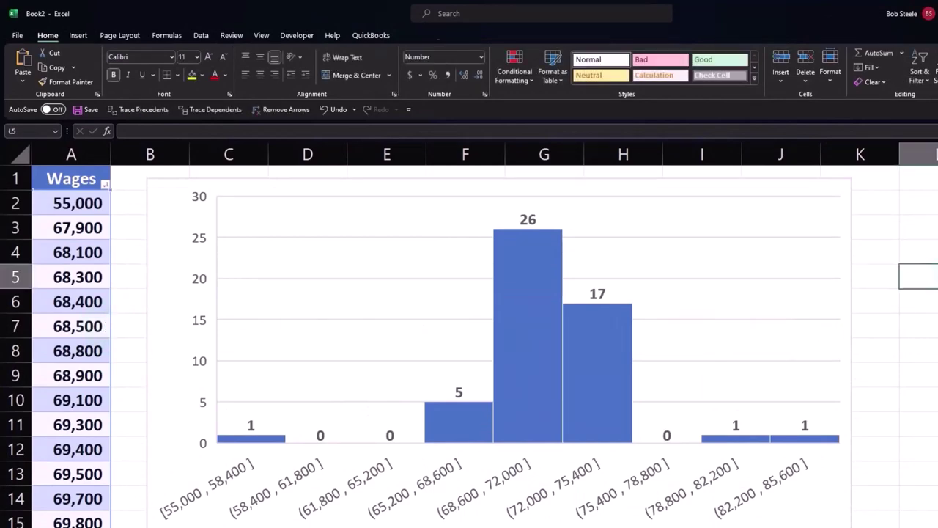